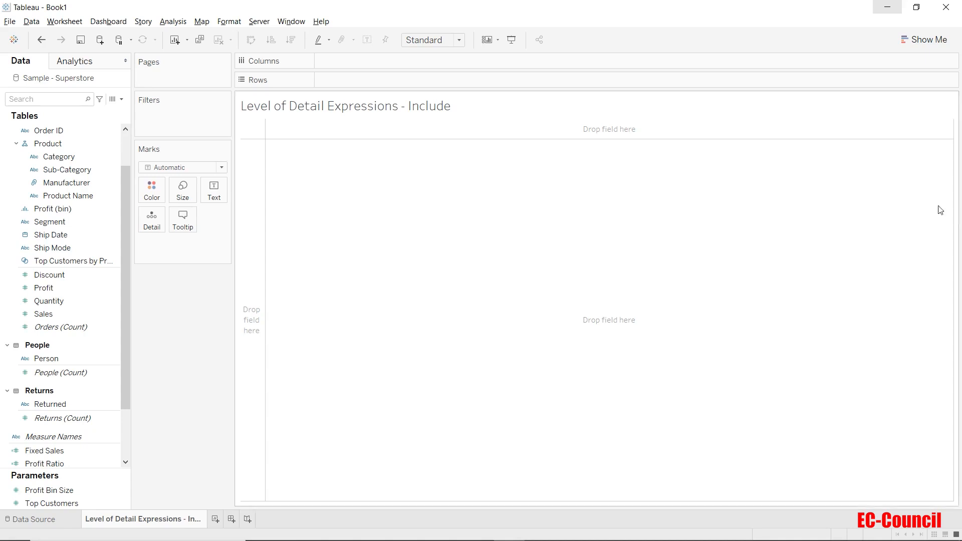
# Build a horizontal bar chart with Category on Rows and the sum of Profit on Columns
pyautogui.moveTo(55, 163); pyautogui.dragTo(365, 90)
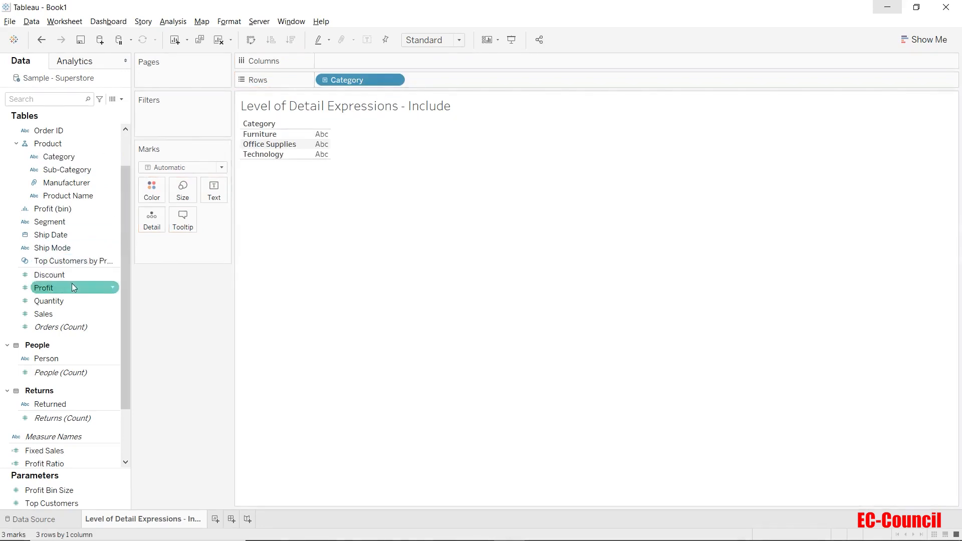
pyautogui.moveTo(70, 287); pyautogui.dragTo(383, 59)
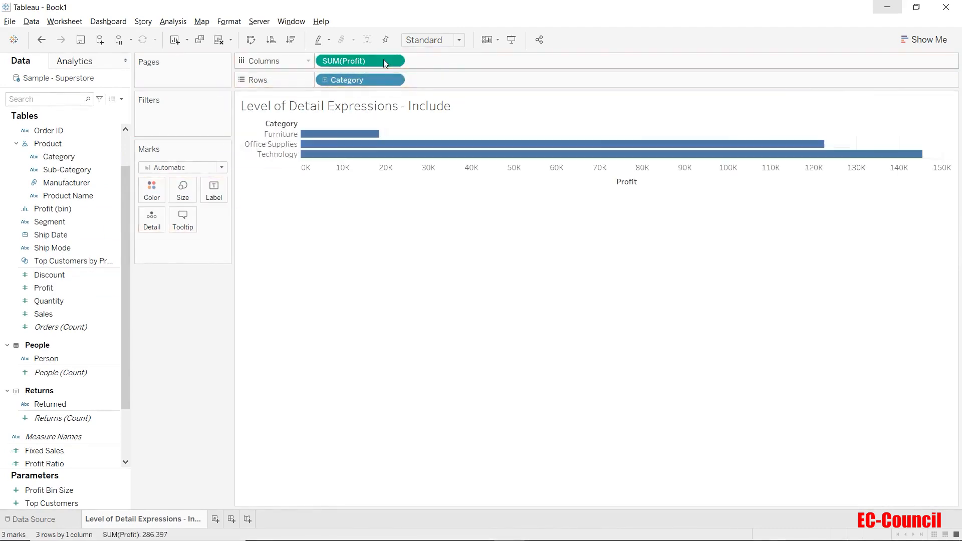
# Fit the Profit by Category chart to Entire View and show mark labels on its bars
pyautogui.click(424, 40)
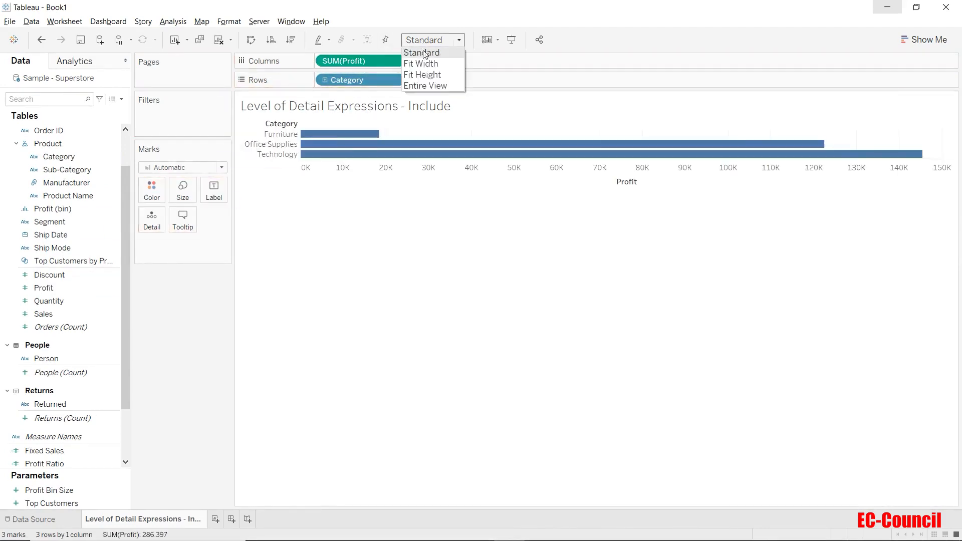
pyautogui.click(425, 85)
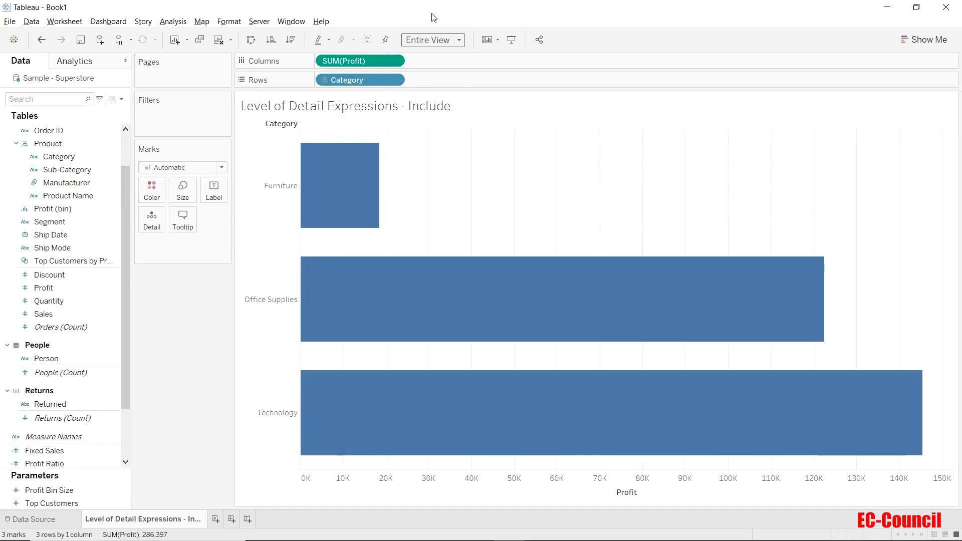
pyautogui.click(214, 189)
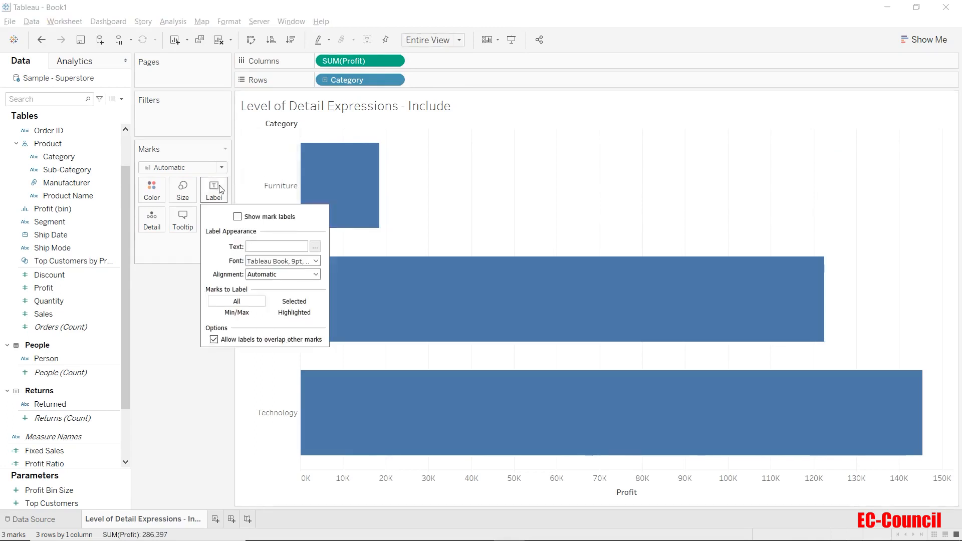
pyautogui.click(238, 217)
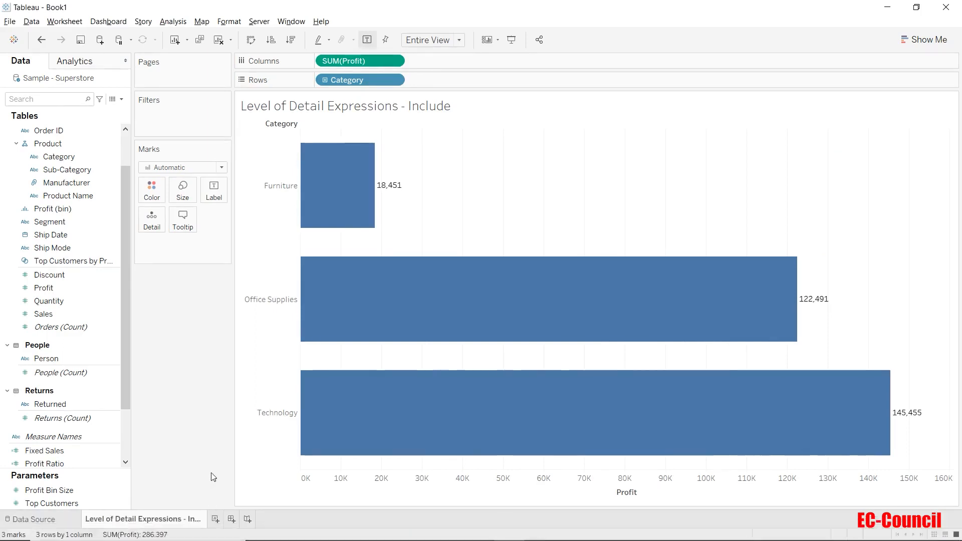
# Create a new worksheet showing Profit as text, and change the measure's aggregation to Average
pyautogui.click(215, 519)
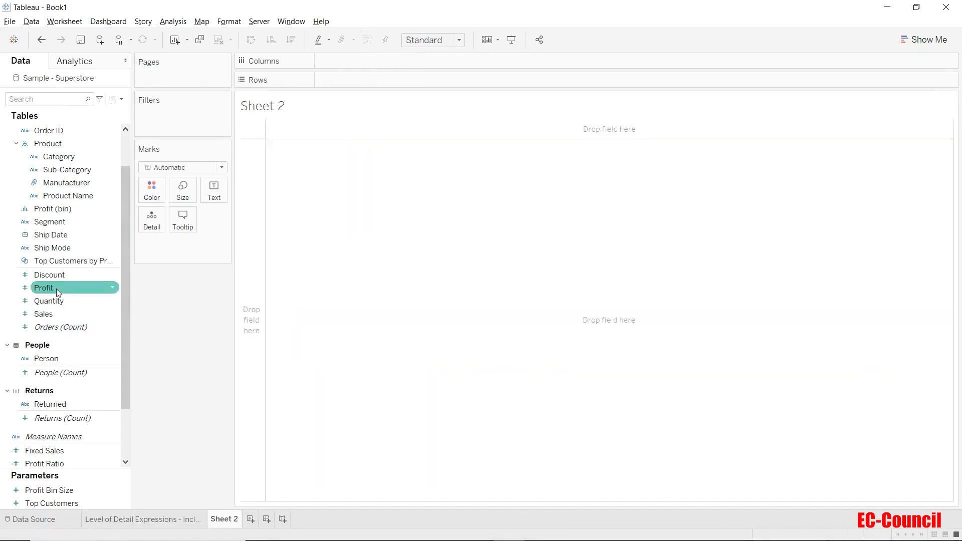
pyautogui.moveTo(56, 289); pyautogui.dragTo(211, 192)
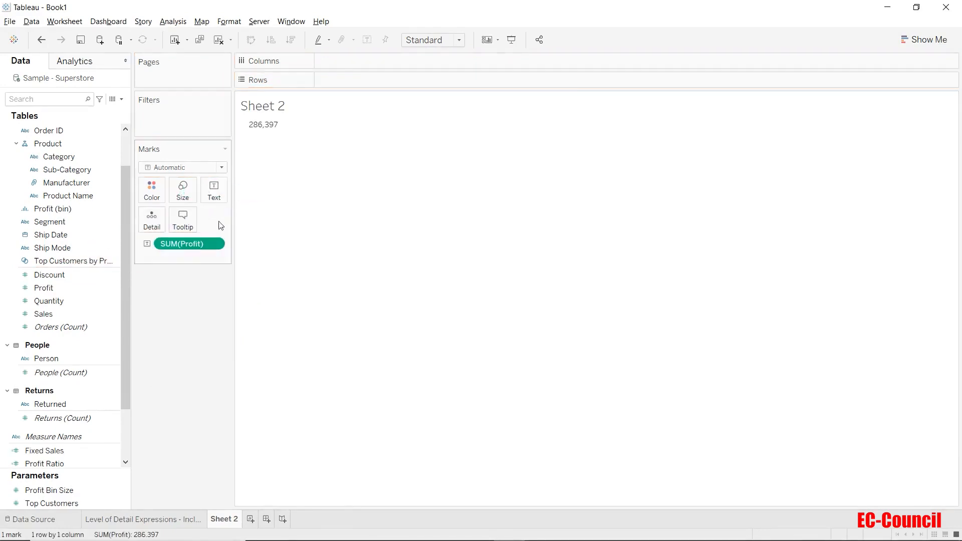
pyautogui.click(216, 244)
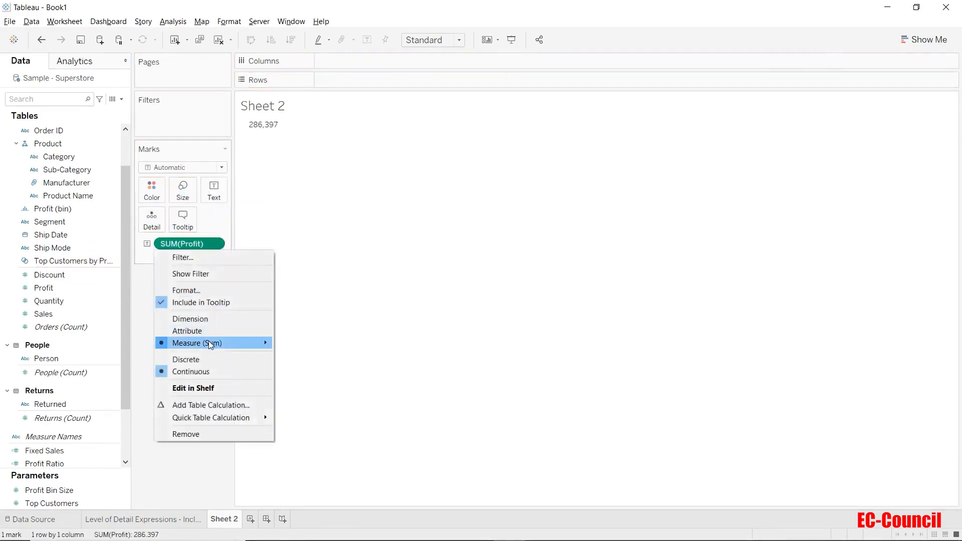
pyautogui.moveTo(230, 343)
pyautogui.click(304, 356)
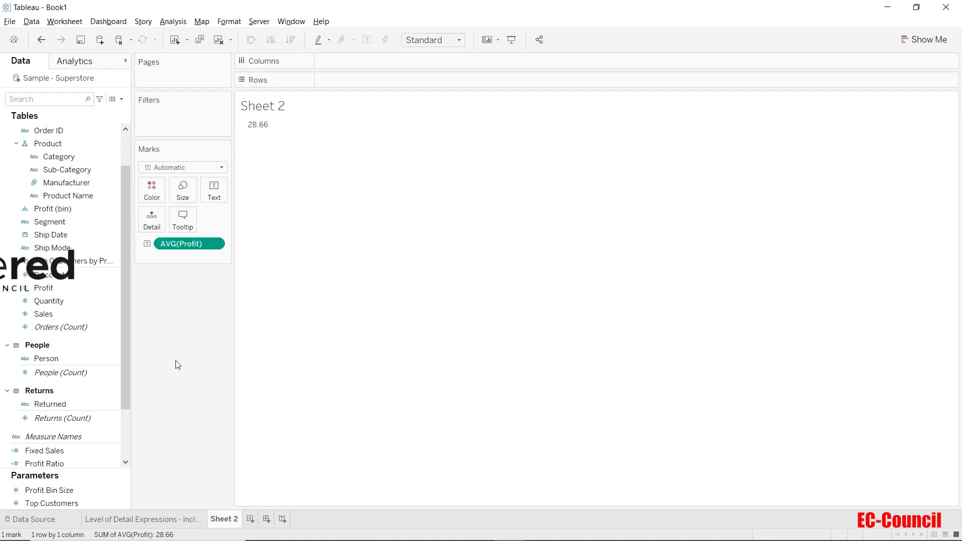
# Return to the Level of Detail Expressions - Include sheet and start a calculated field named "Include Lod"
pyautogui.click(189, 518)
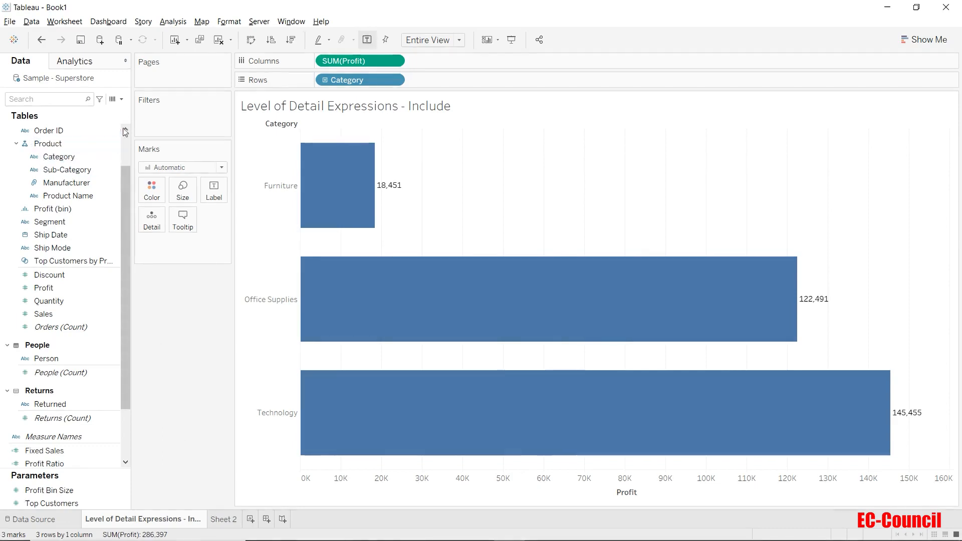
pyautogui.click(122, 100)
pyautogui.click(60, 107)
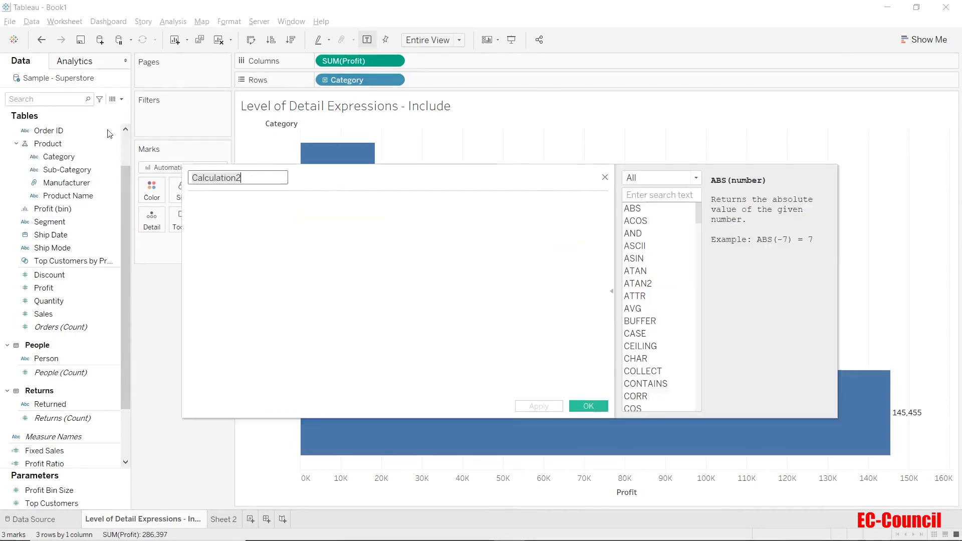
pyautogui.click(263, 180)
pyautogui.hotkey('ctrl', 'a')
pyautogui.write('Include ')
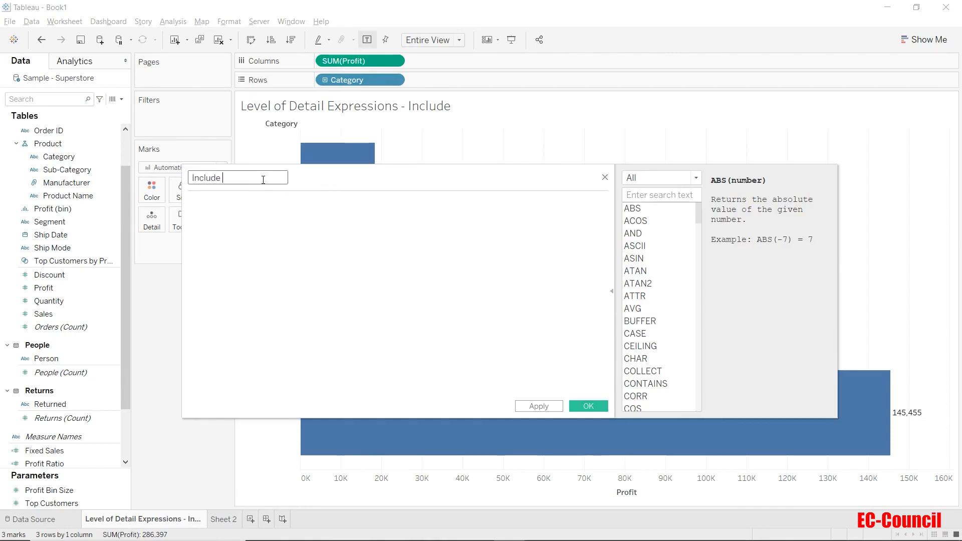
pyautogui.write('Lod')
pyautogui.click(265, 200)
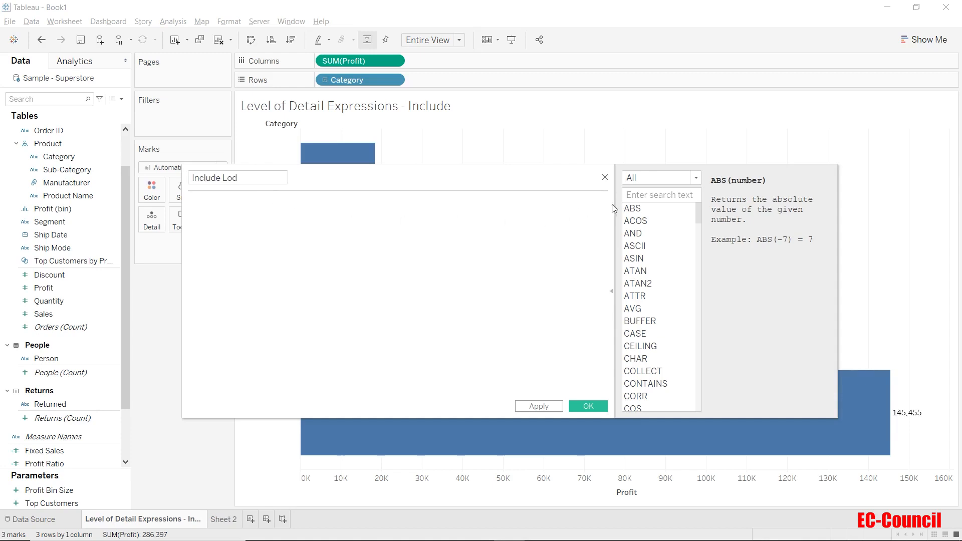
# Filter the calculation function list to Aggregate and look up the syntax of INCLUDE
pyautogui.click(678, 178)
pyautogui.click(653, 255)
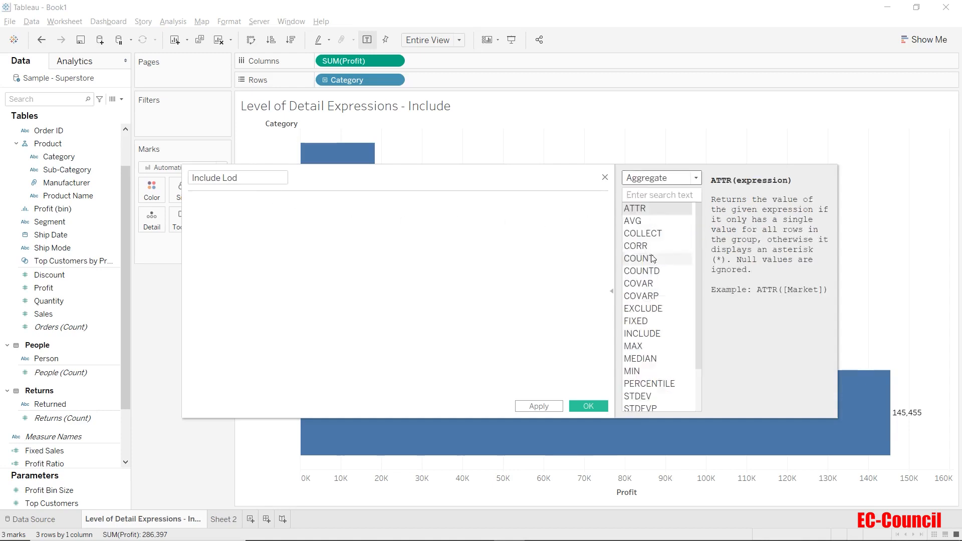
pyautogui.click(642, 334)
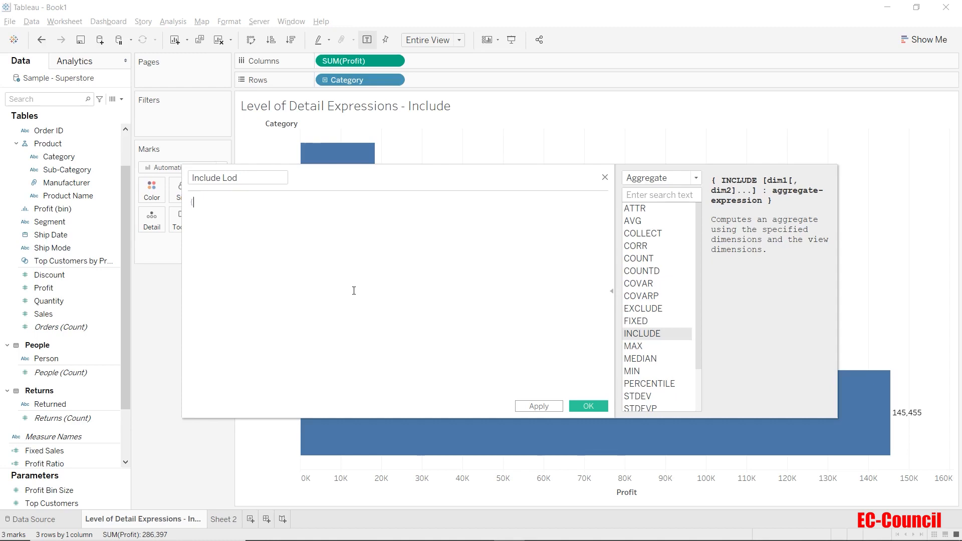
# Begin the Include Lod formula on its second line with {INCLUDE [Category] : as the dimension declaration
pyautogui.press('Return')
pyautogui.write('I')
pyautogui.write('NCLUDE')
pyautogui.write(' [Cate')
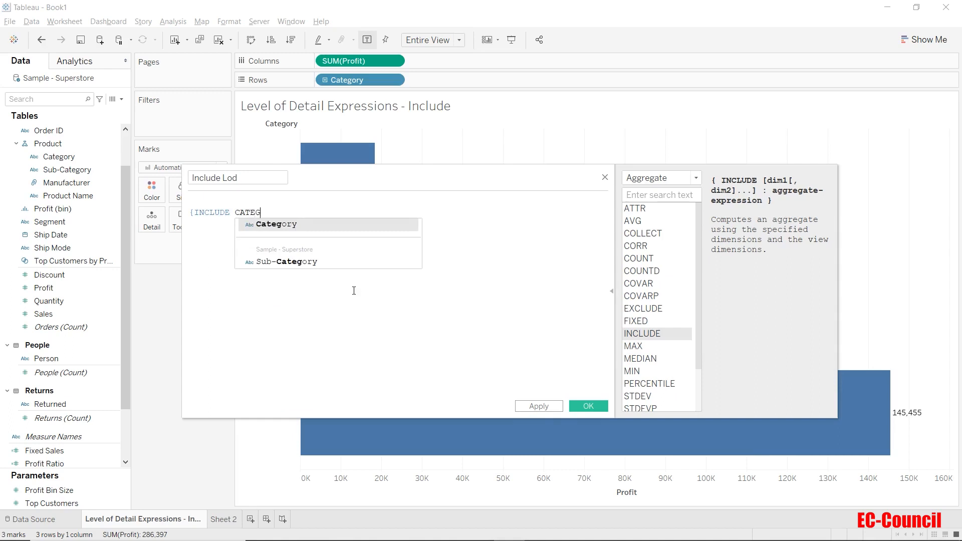
pyautogui.press('Return')
pyautogui.write(': ')
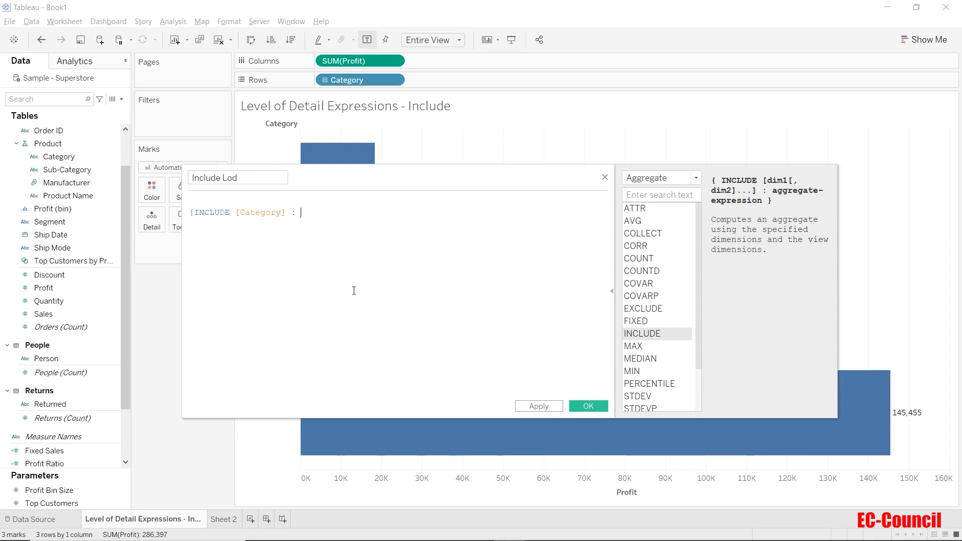
# Complete the INCLUDE expression with the aggregate SUM([Profit]) and its closing brace
pyautogui.write('SUM(Sale')
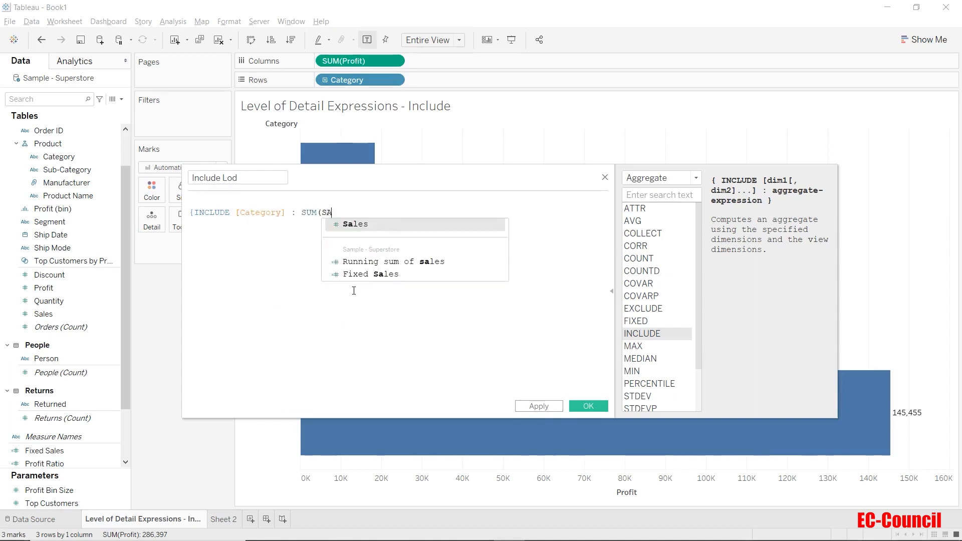
pyautogui.press('BackSpace')
pyautogui.press('BackSpace')
pyautogui.press('BackSpace')
pyautogui.press('BackSpace')
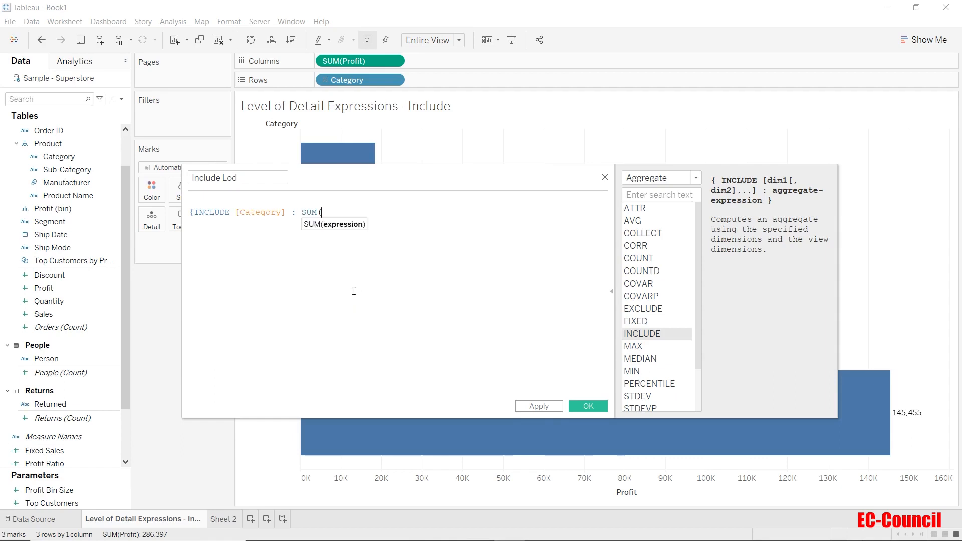
pyautogui.write('PROF')
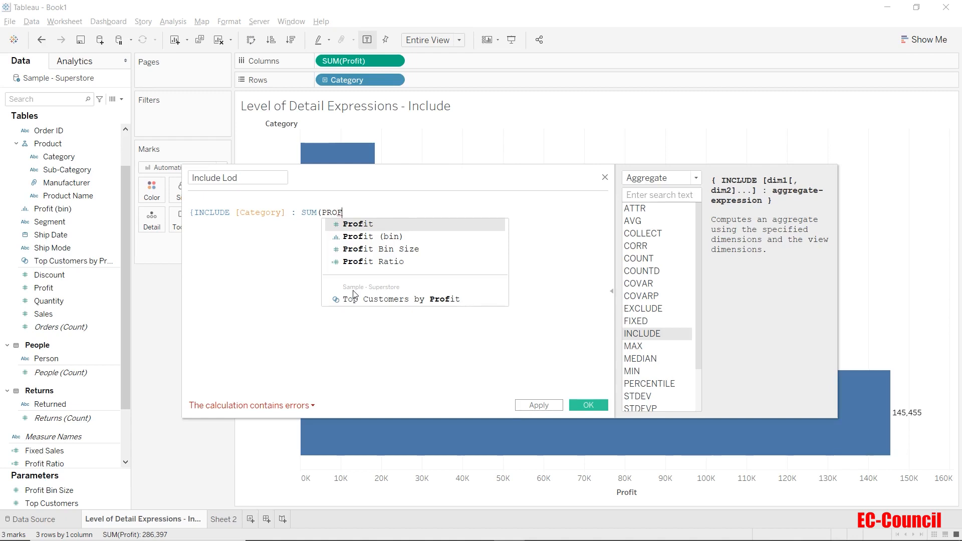
pyautogui.press('Return')
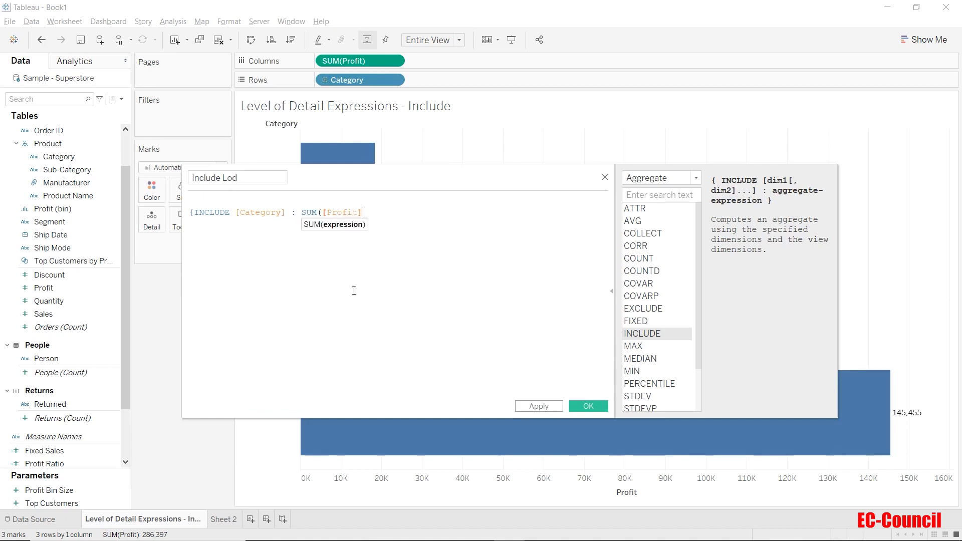
pyautogui.write(')')
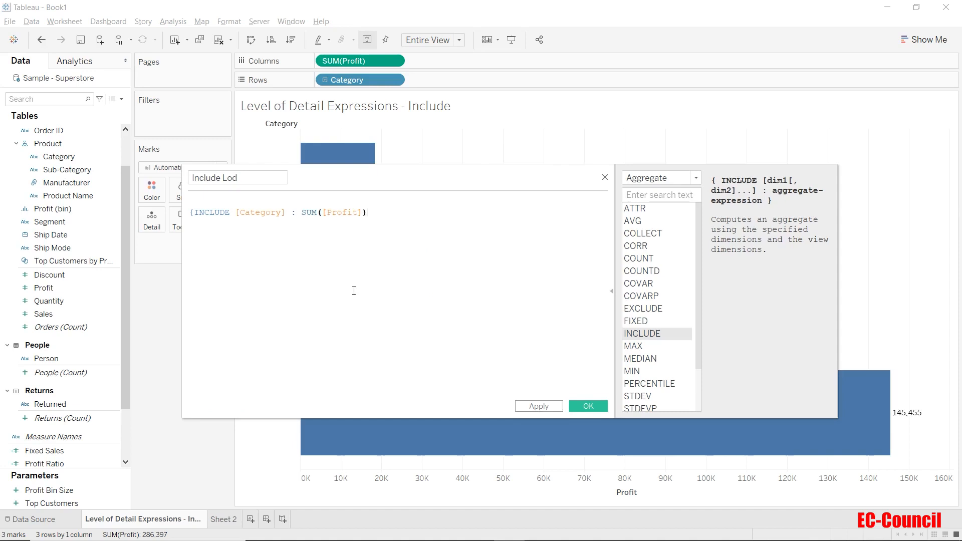
pyautogui.write('}')
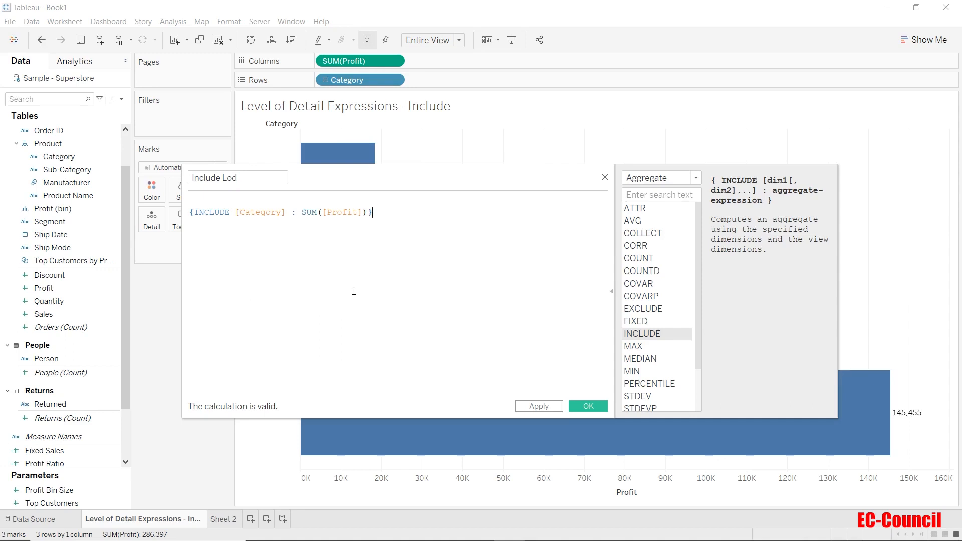
# Wrap the INCLUDE expression in AVG( ) and save the Include Lod calculated field
pyautogui.press('Return')
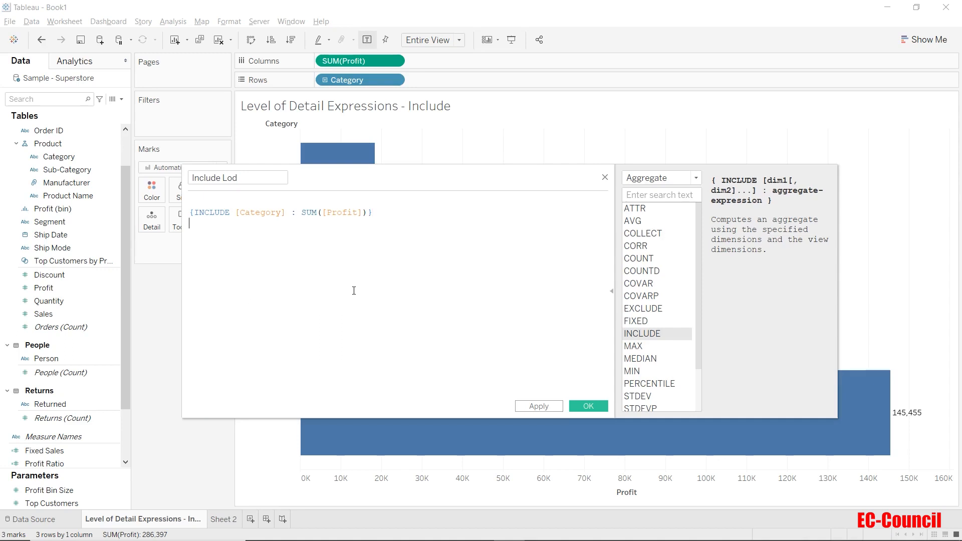
pyautogui.write('A')
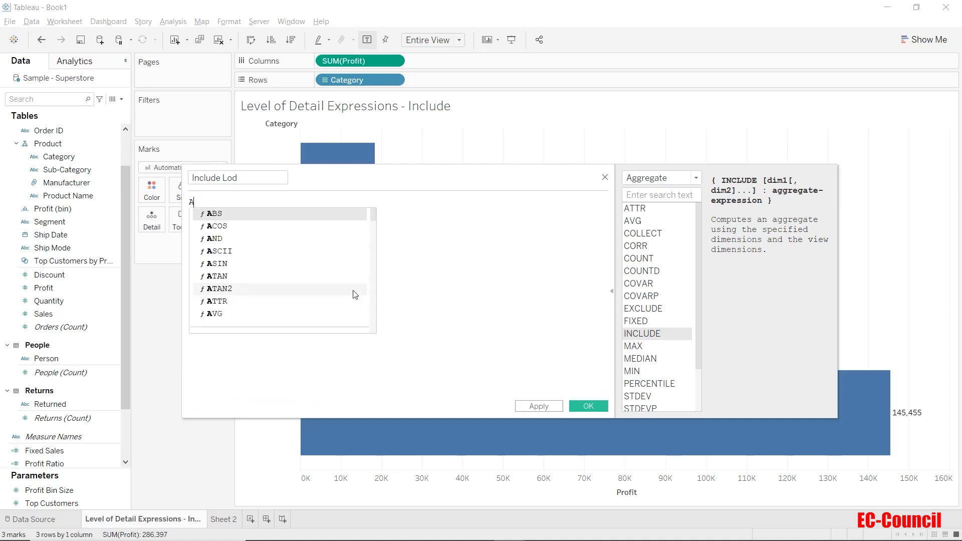
pyautogui.write('VG(')
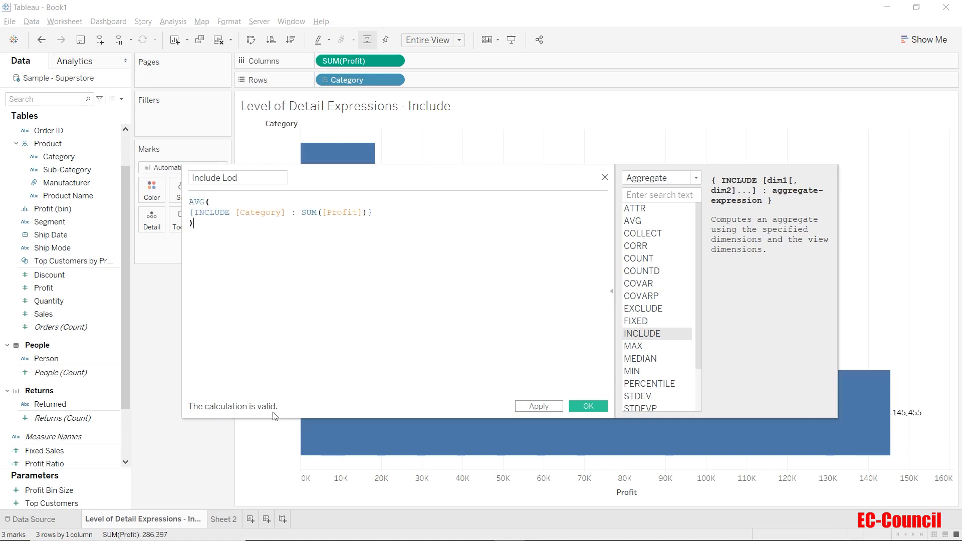
pyautogui.click(589, 406)
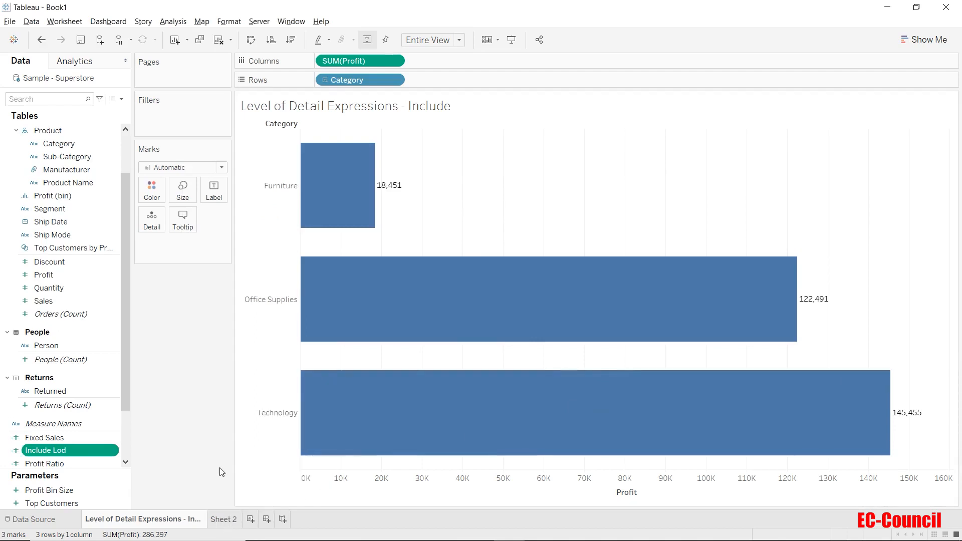
# Add the Include Lod field to the Marks card of Sheet 2 as text alongside the average Profit
pyautogui.click(228, 519)
pyautogui.moveTo(46, 449); pyautogui.dragTo(185, 260)
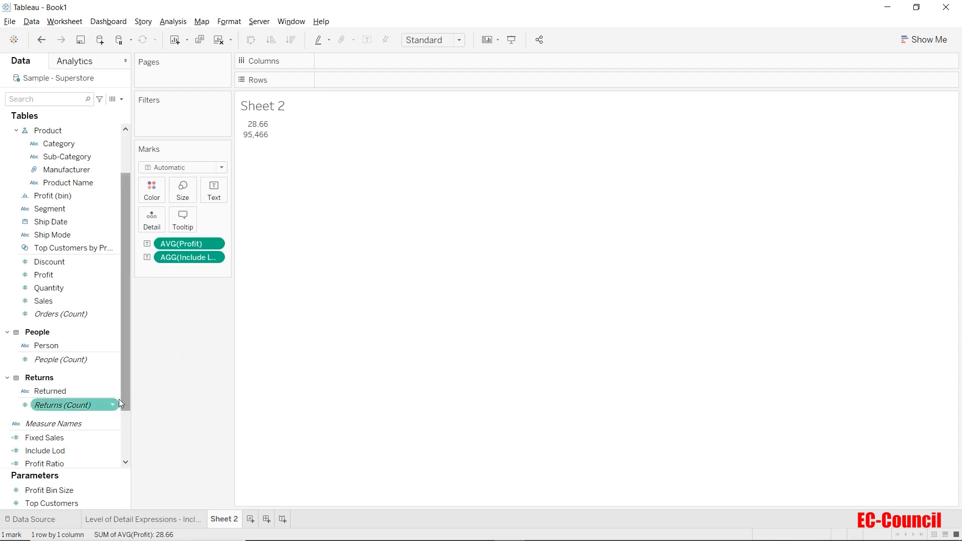
# Review the Furniture and Technology profit bars on the category chart sheet, and return to Sheet 2
pyautogui.click(146, 523)
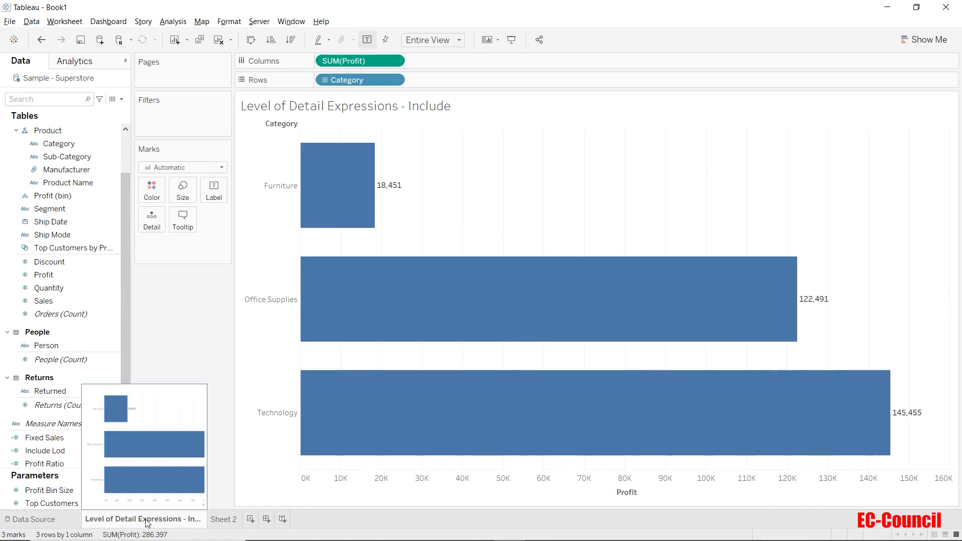
pyautogui.moveTo(318, 211)
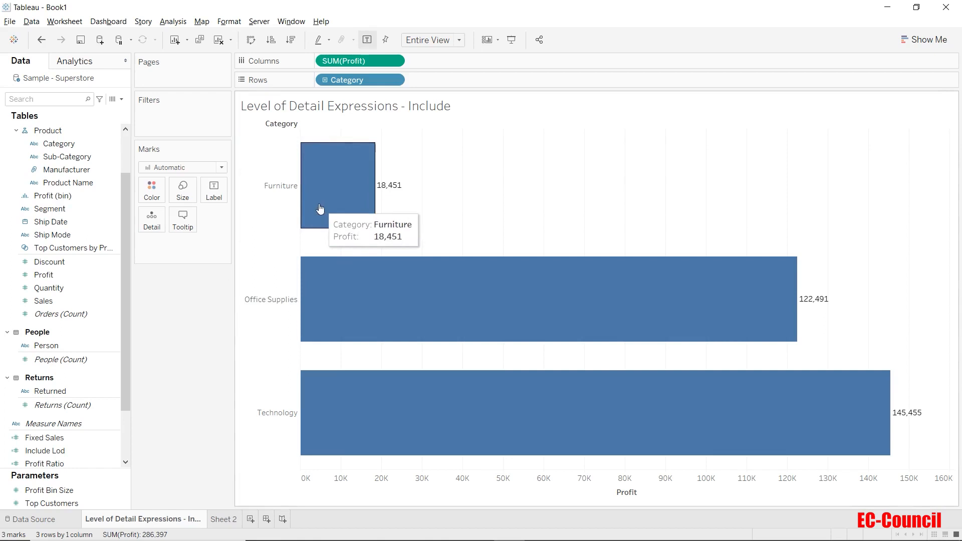
pyautogui.moveTo(367, 408)
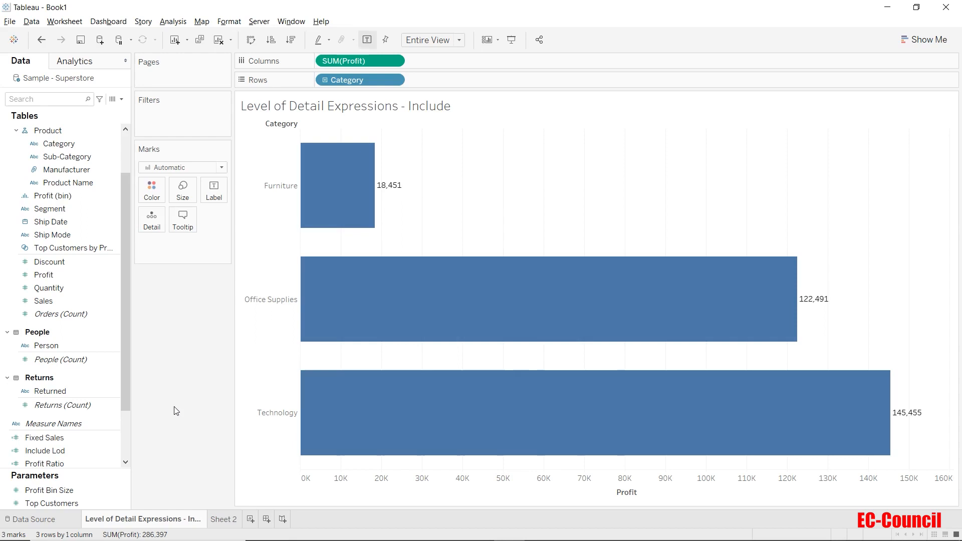
pyautogui.click(230, 519)
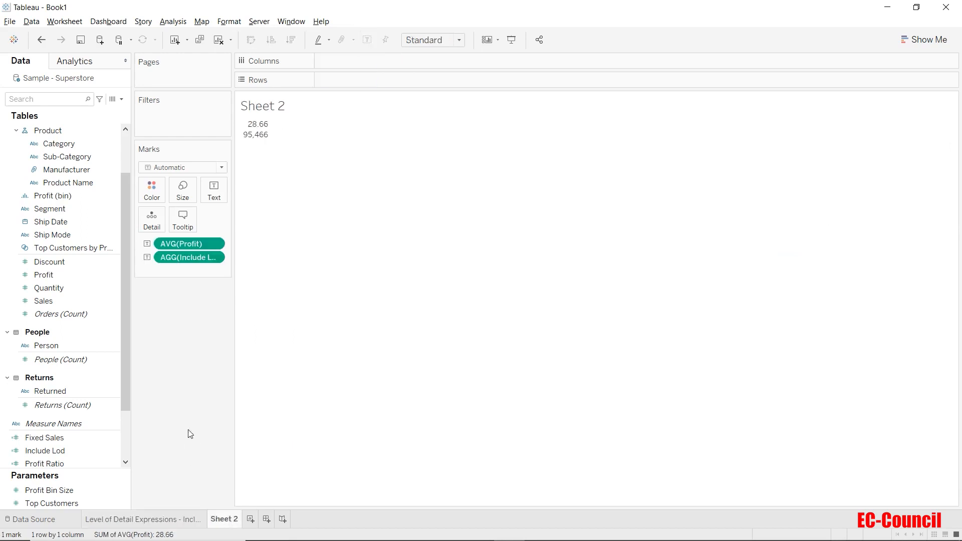